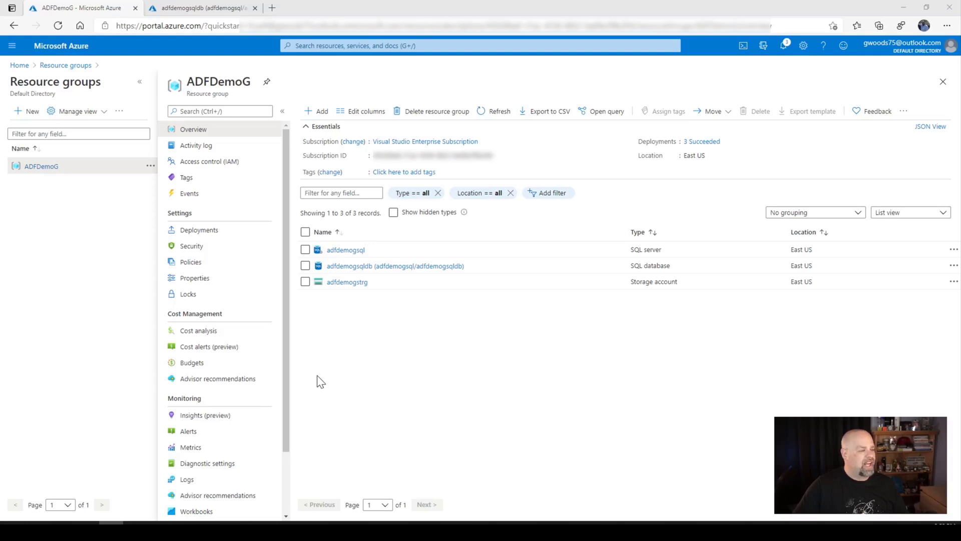
# Find Data Factory in the Marketplace and start creating one in the ADFDemoG resource group
pyautogui.click(318, 110)
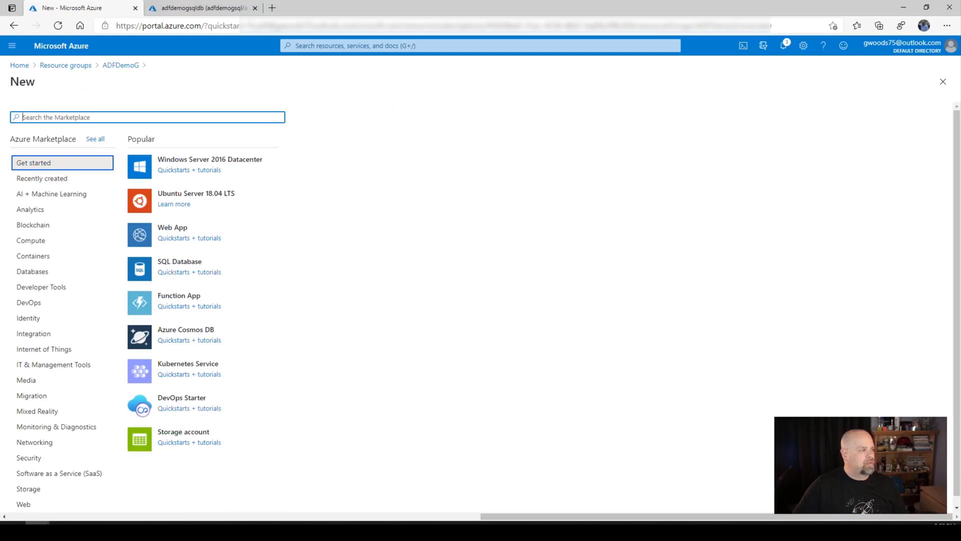
pyautogui.write('data ')
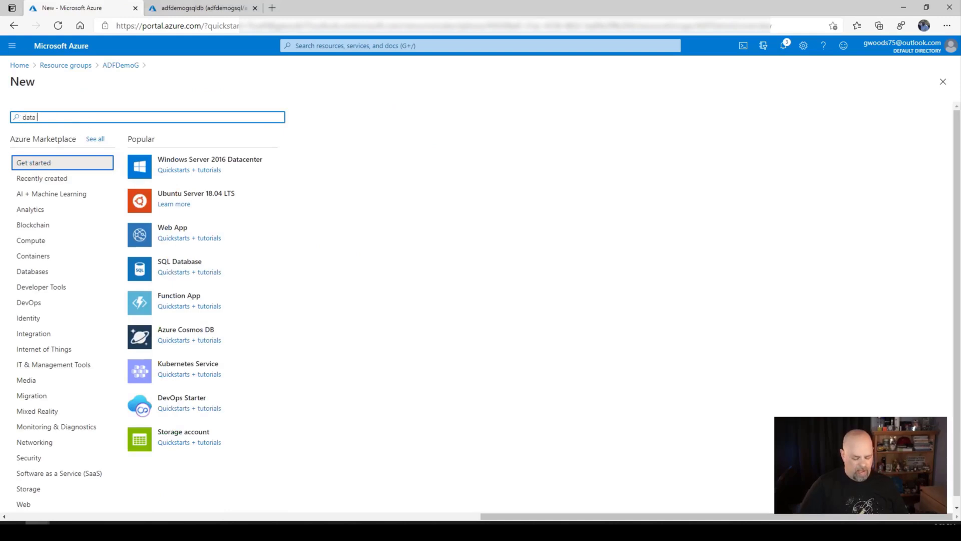
pyautogui.write('factory')
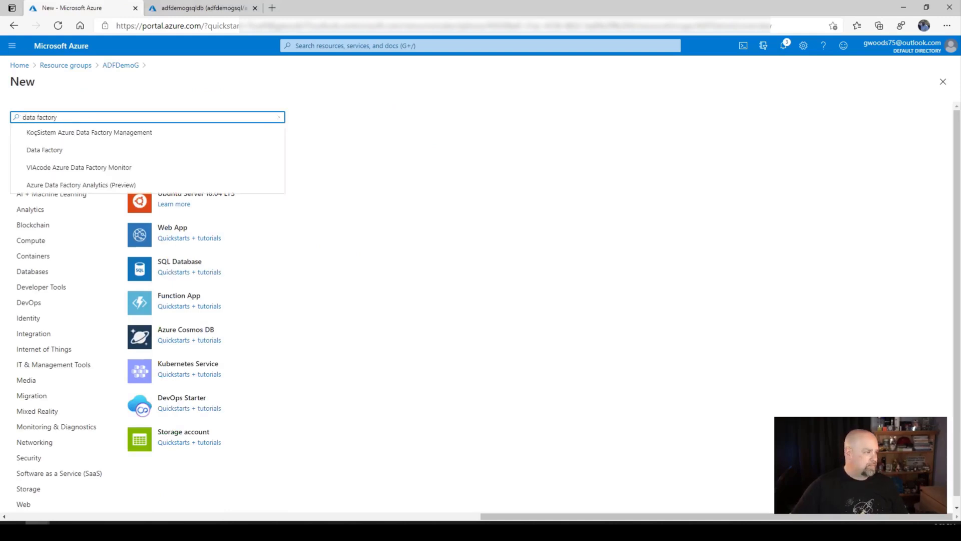
pyautogui.click(57, 152)
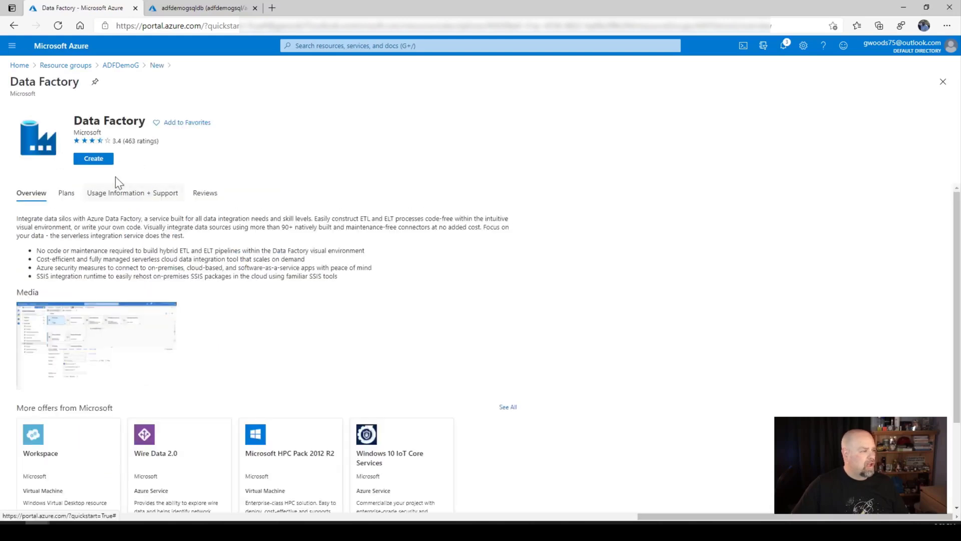
pyautogui.click(89, 159)
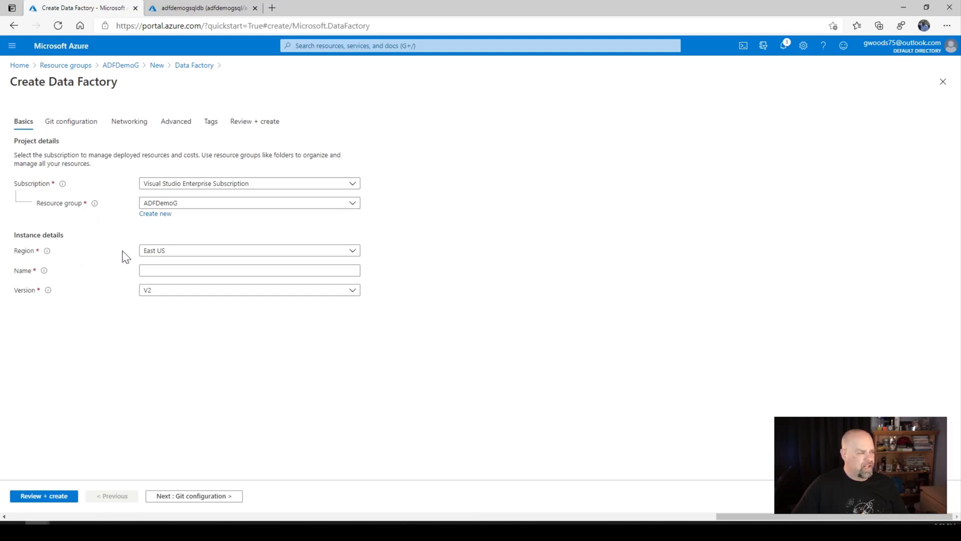
# Name the data factory adfdemogfactory and proceed to its Git configuration
pyautogui.click(146, 270)
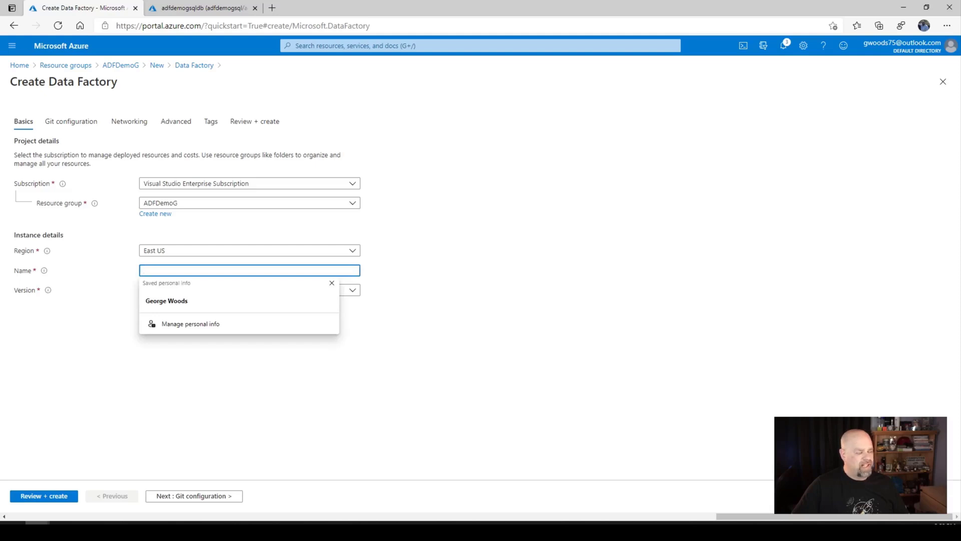
pyautogui.write('adfd')
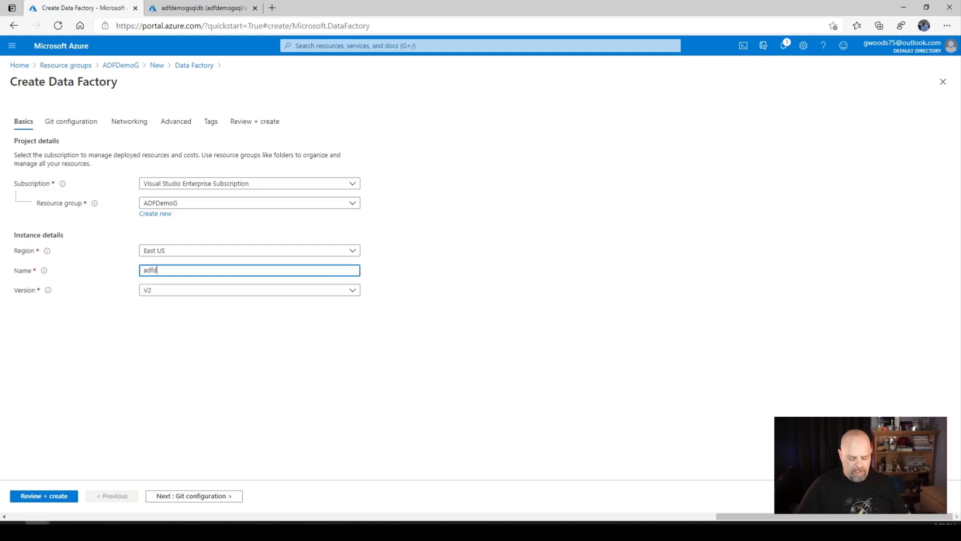
pyautogui.write('emogfactory')
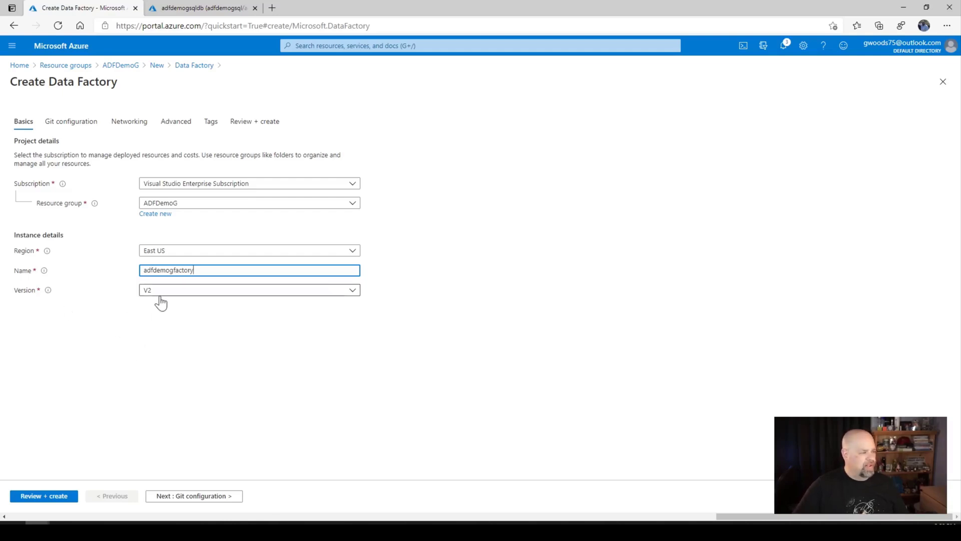
pyautogui.click(192, 496)
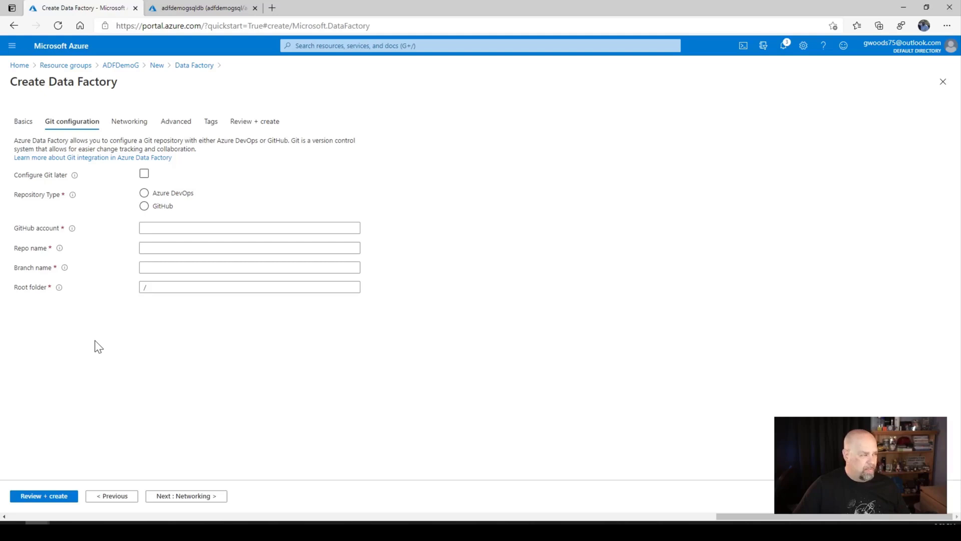
# Defer the Git configuration, then review and create the data factory
pyautogui.click(144, 174)
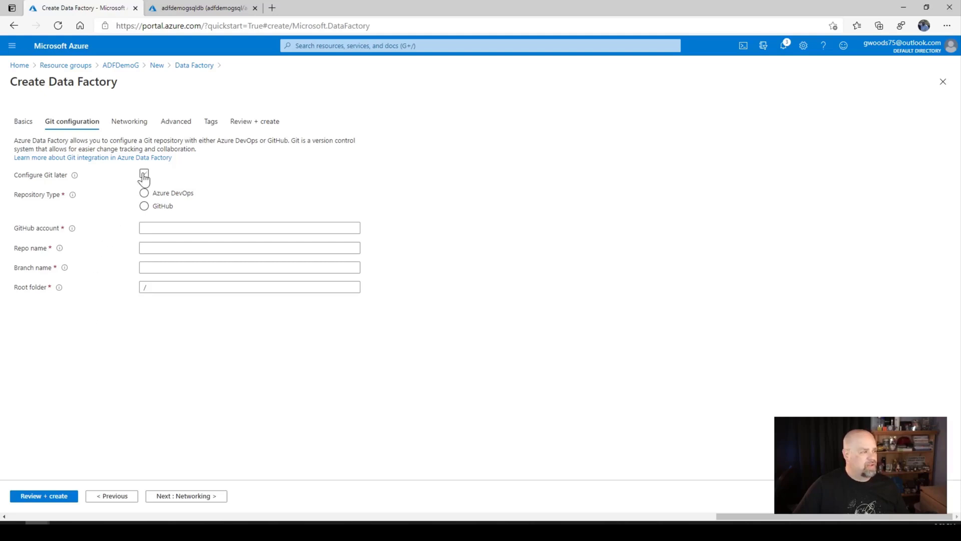
pyautogui.click(144, 174)
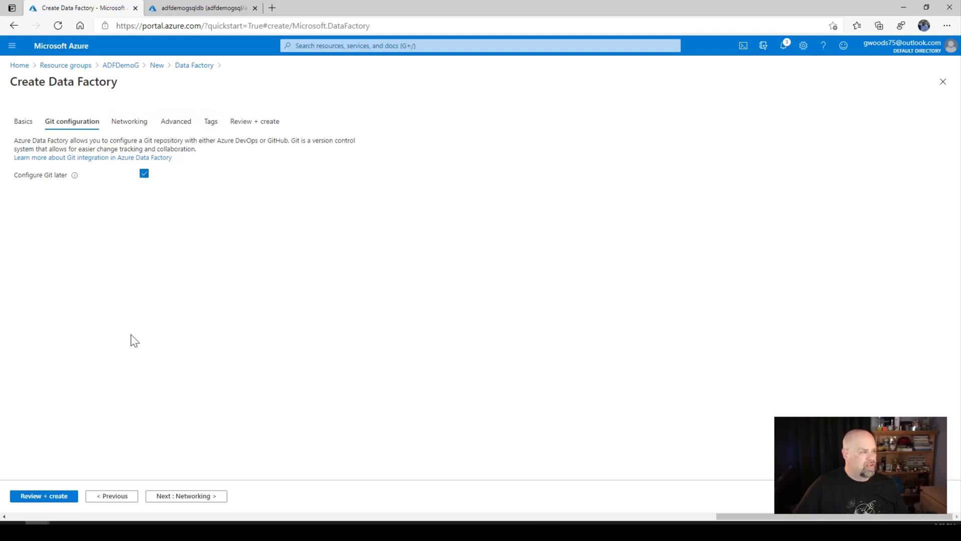
pyautogui.click(32, 497)
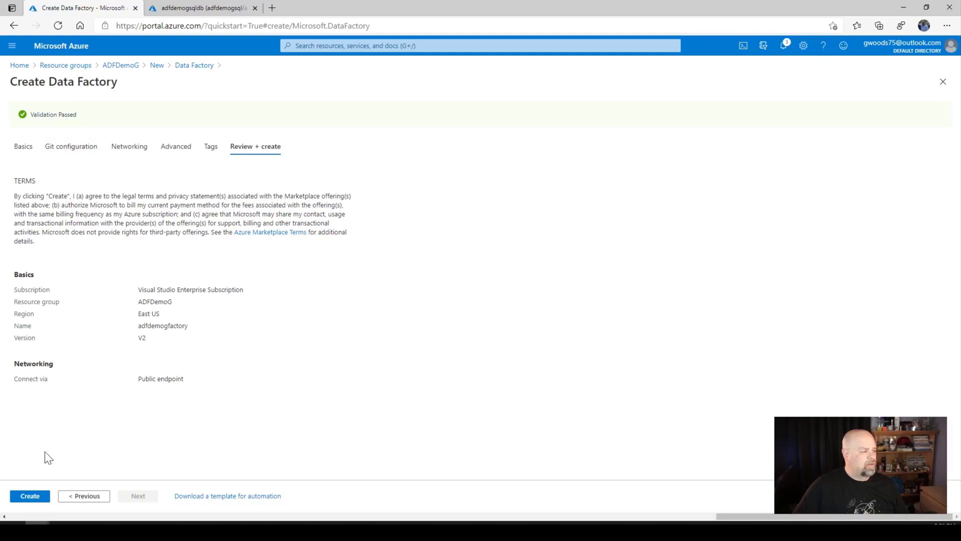
pyautogui.click(31, 497)
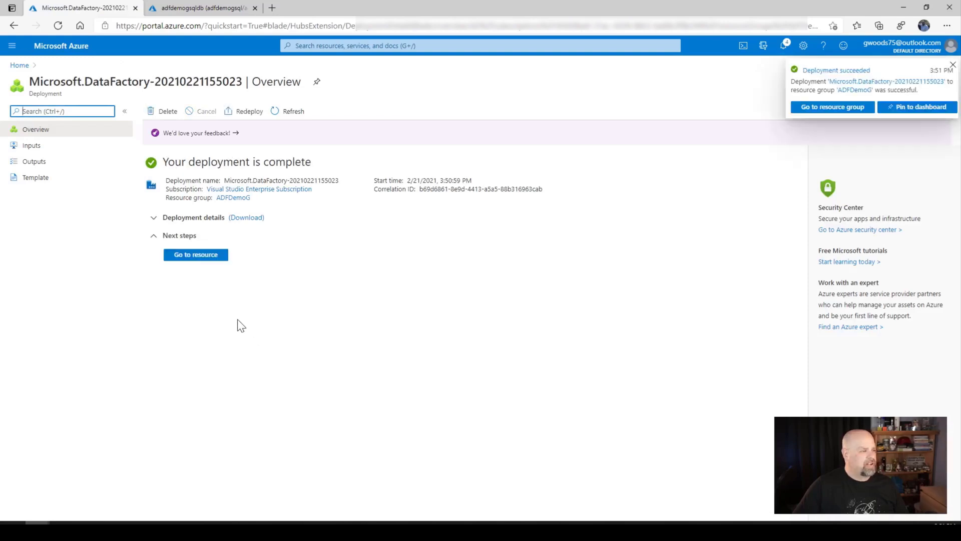
# Open the deployed factory's authoring and monitoring site and start the Copy Data tool
pyautogui.click(186, 259)
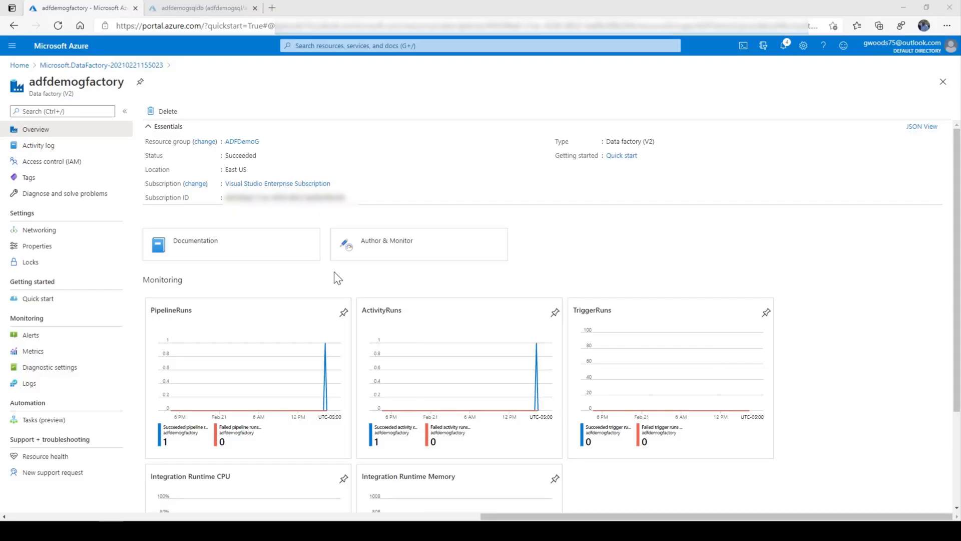
pyautogui.click(392, 242)
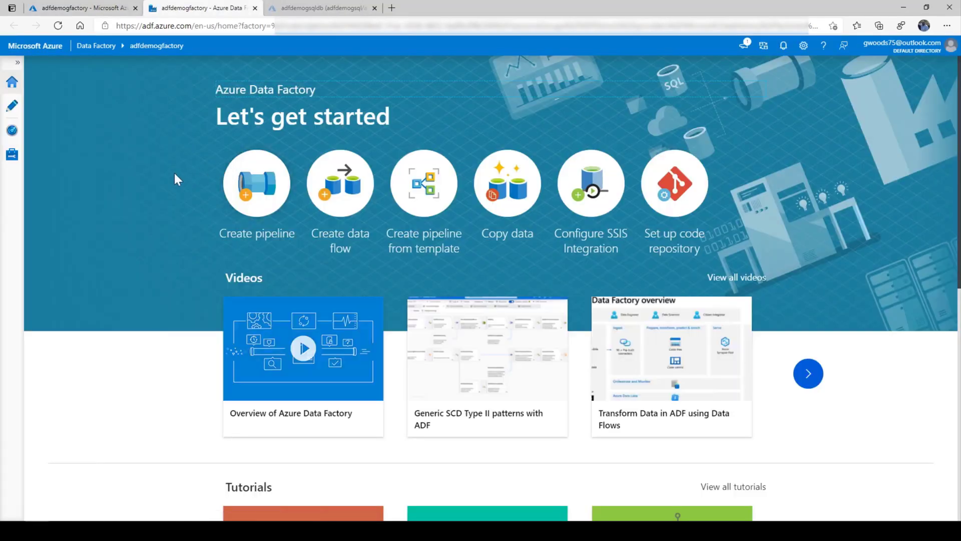
pyautogui.click(507, 199)
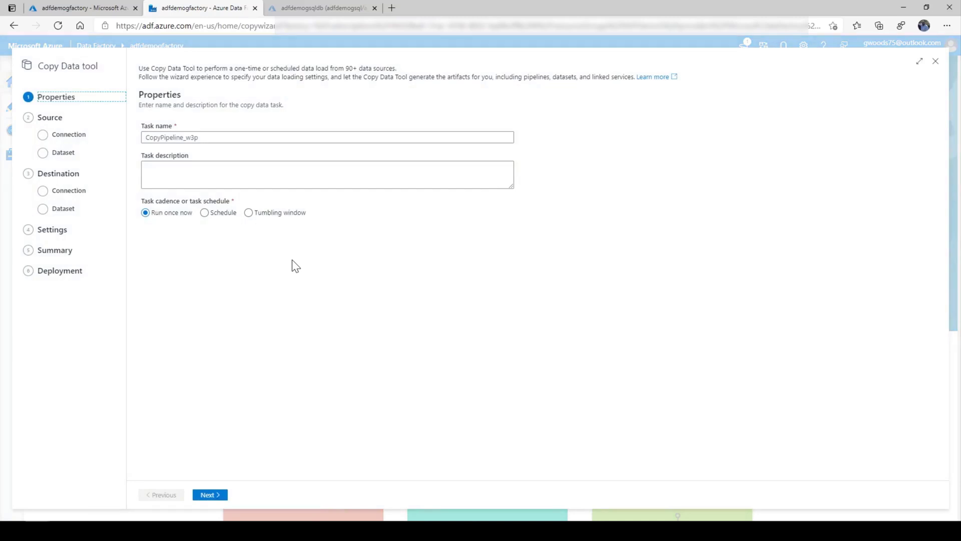
# Name the copy task CopyPipeline_Demo, describe it as "demo for copy tool", and proceed to the source settings
pyautogui.click(225, 138)
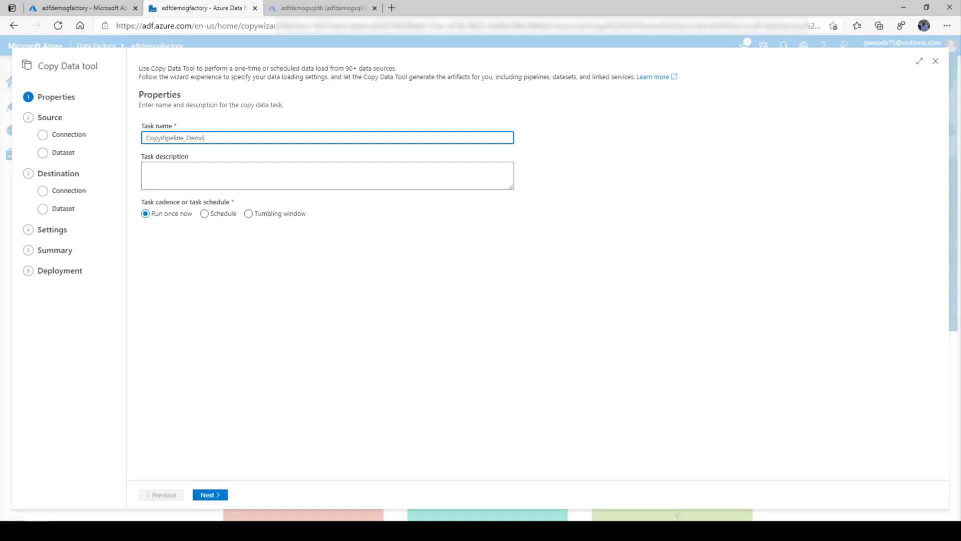
pyautogui.click(147, 168)
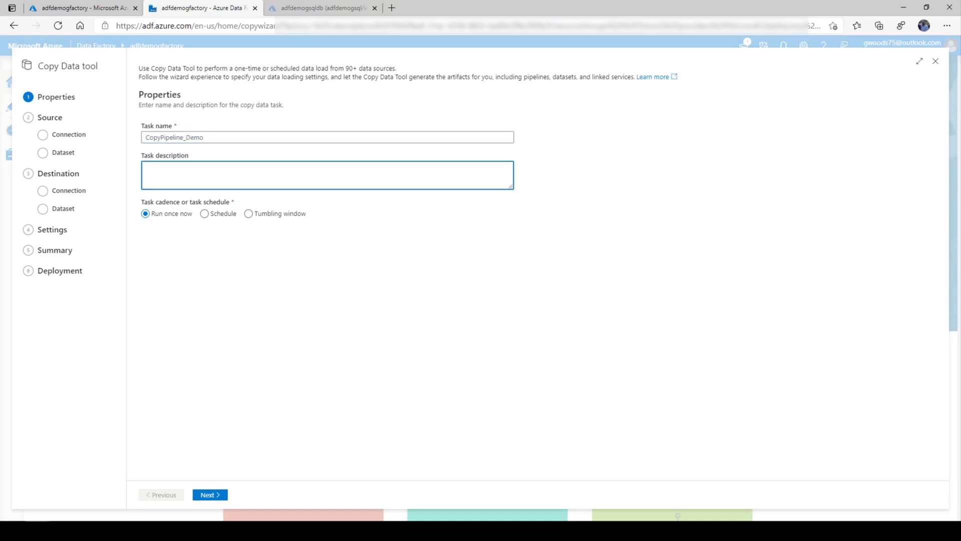
pyautogui.write('demo for copy tool')
pyautogui.click(210, 495)
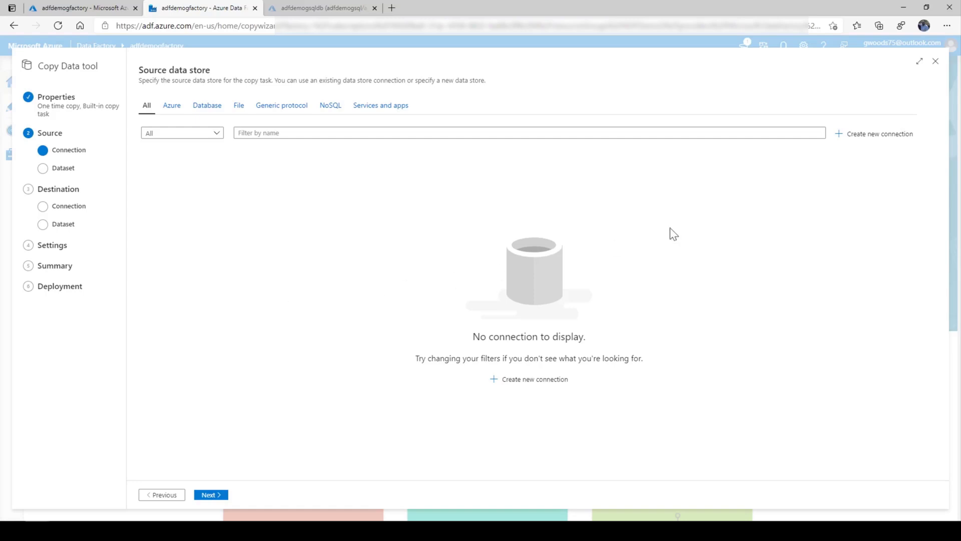
# Start a new source connection of type Azure SQL Database and name it AzureSqlDbSource
pyautogui.click(877, 137)
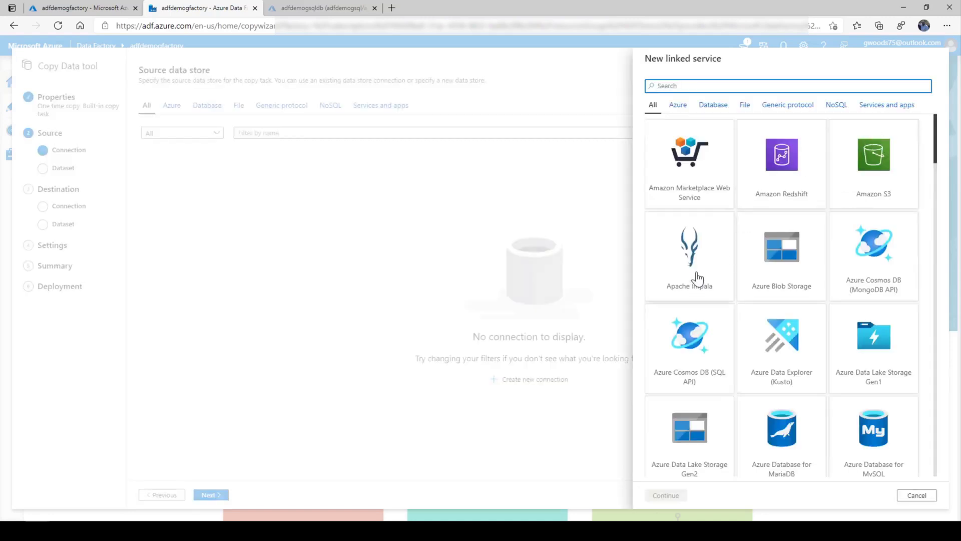
pyautogui.scroll(-5, 698, 278)
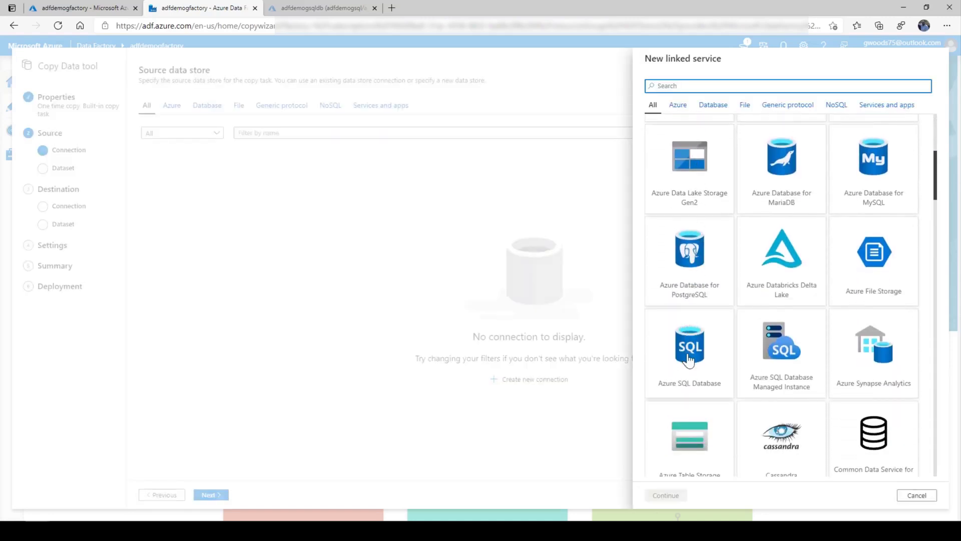
pyautogui.click(689, 359)
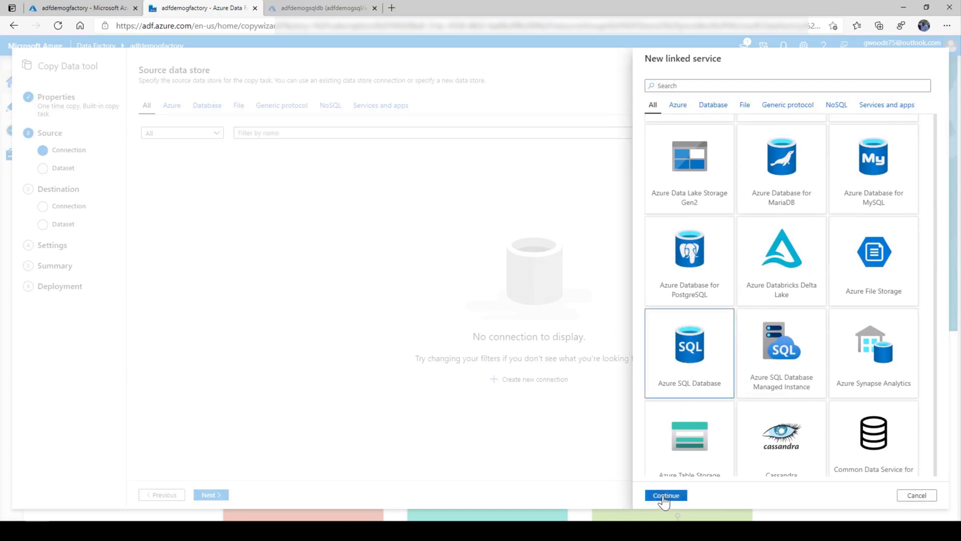
pyautogui.click(664, 495)
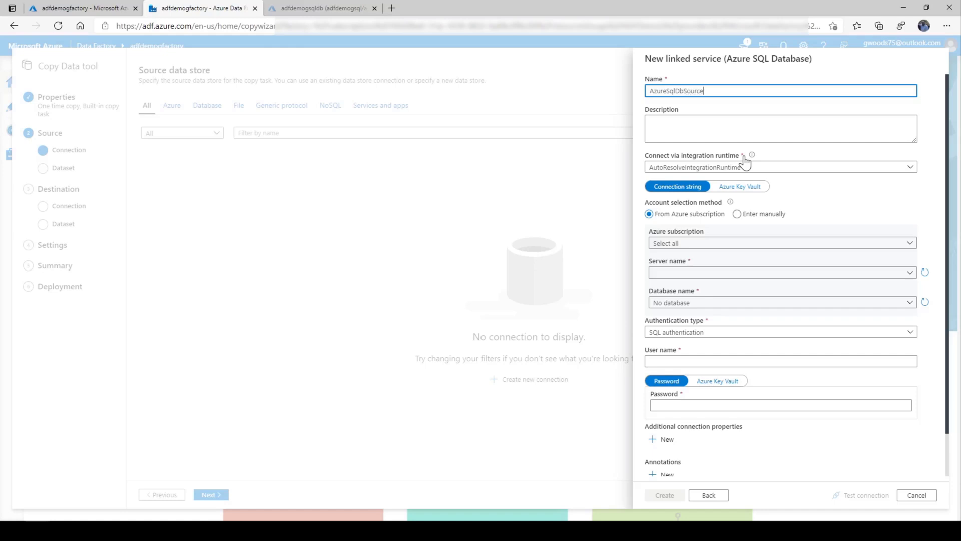
# Point the linked service to the Visual Studio Enterprise Subscription, server adfdemogsql and database adfdemogsqldb
pyautogui.click(673, 245)
pyautogui.click(680, 274)
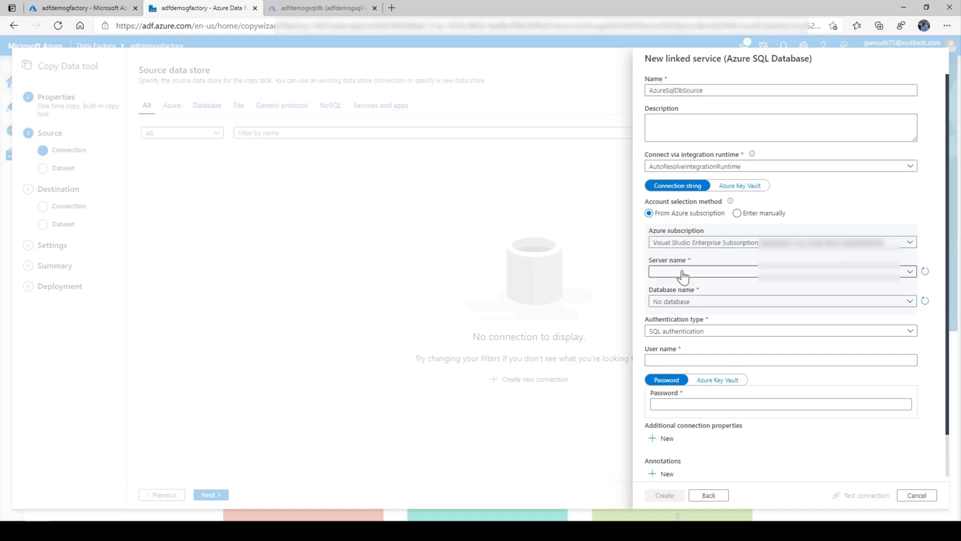
pyautogui.click(677, 274)
pyautogui.click(675, 284)
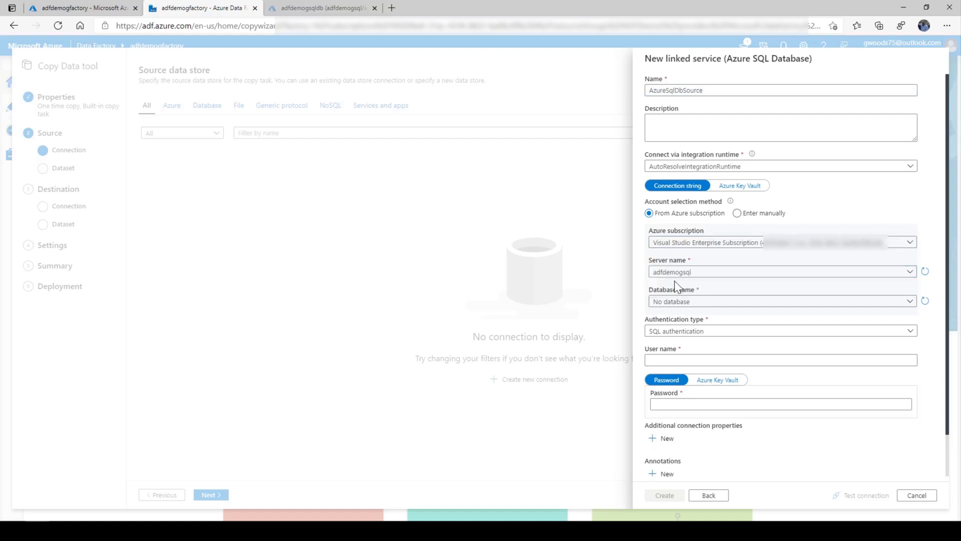
pyautogui.click(679, 308)
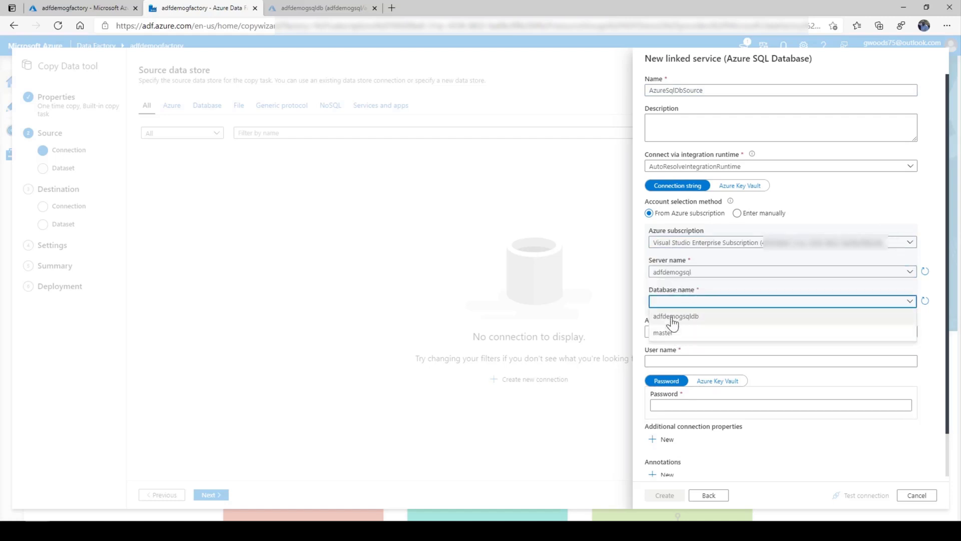
pyautogui.click(672, 317)
# Enter the user name adminuser and the SQL account password, test the connection, and create the linked service
pyautogui.click(671, 359)
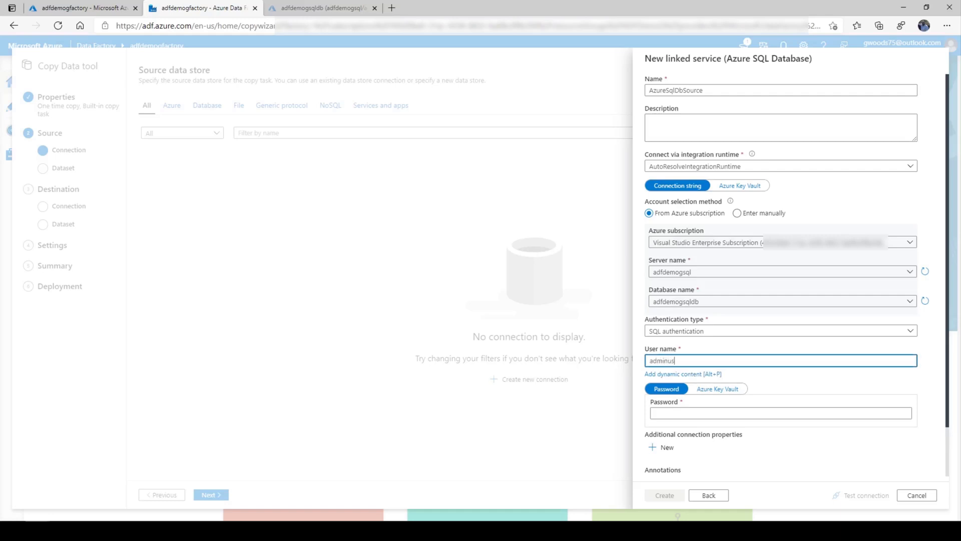
pyautogui.press('Tab')
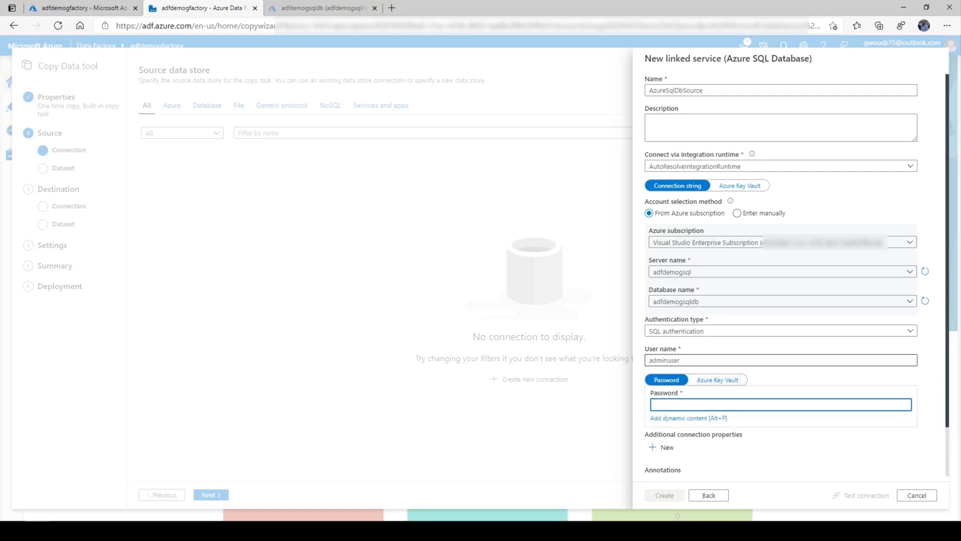
pyautogui.write('••')
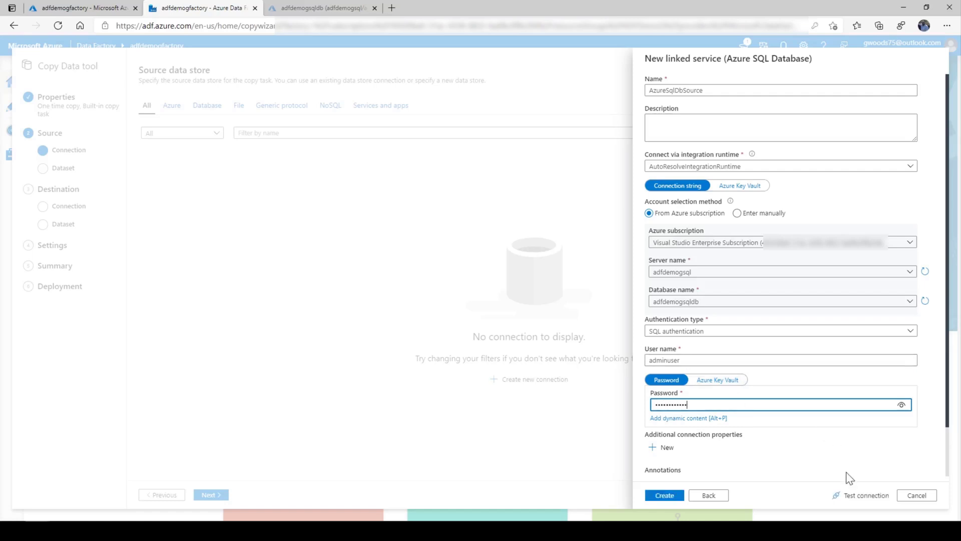
pyautogui.click(866, 497)
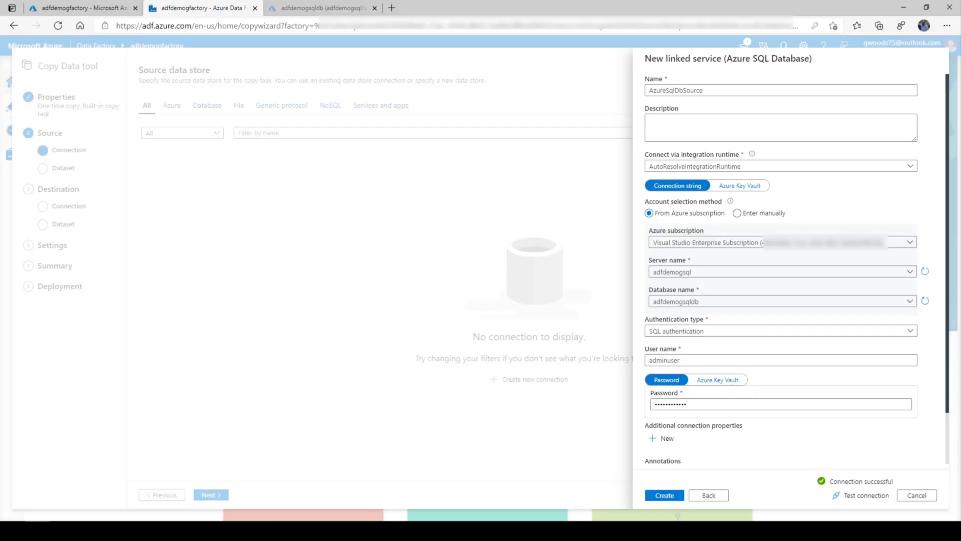
pyautogui.click(666, 497)
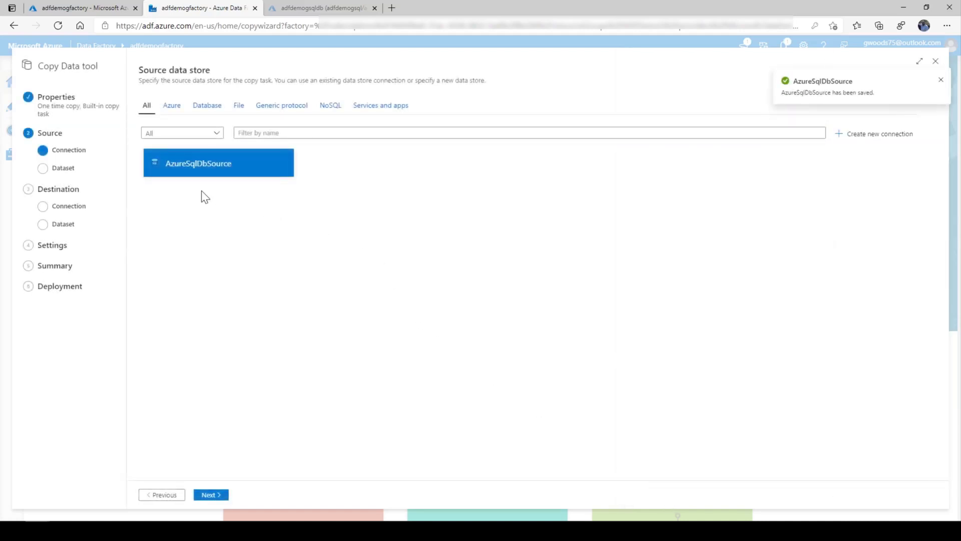
# Use AzureSqlDbSource as the source, select the SalesLT.Product table to copy, and proceed to the filter settings
pyautogui.moveTo(194, 176)
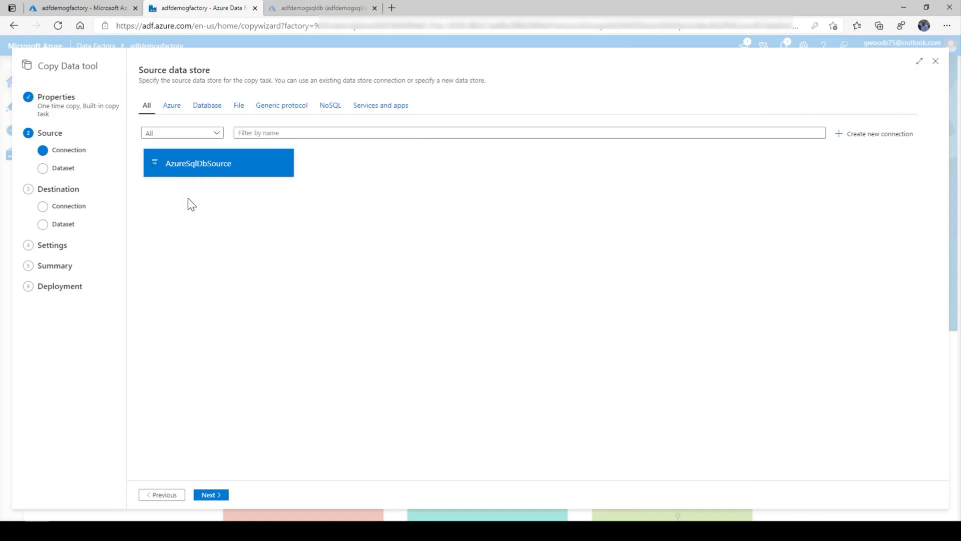
pyautogui.click(210, 493)
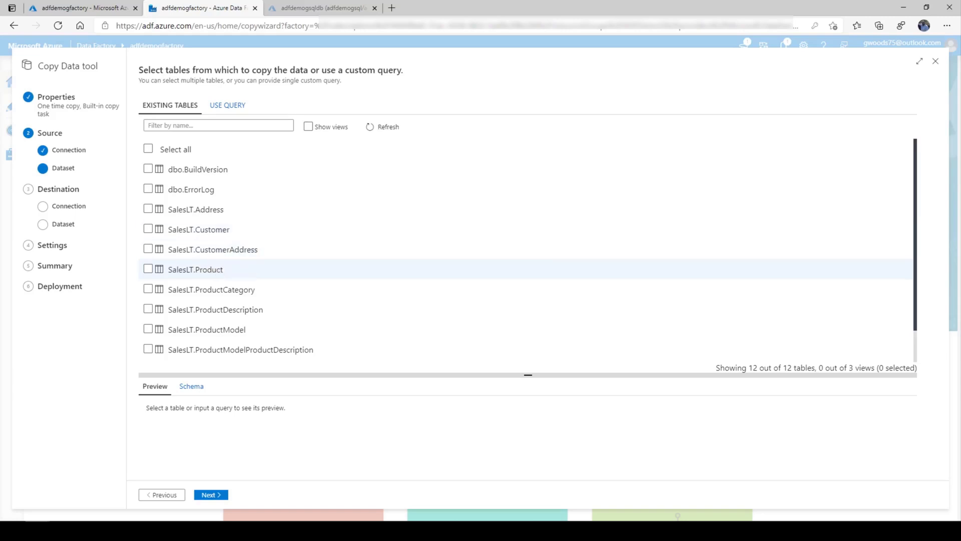
pyautogui.click(148, 269)
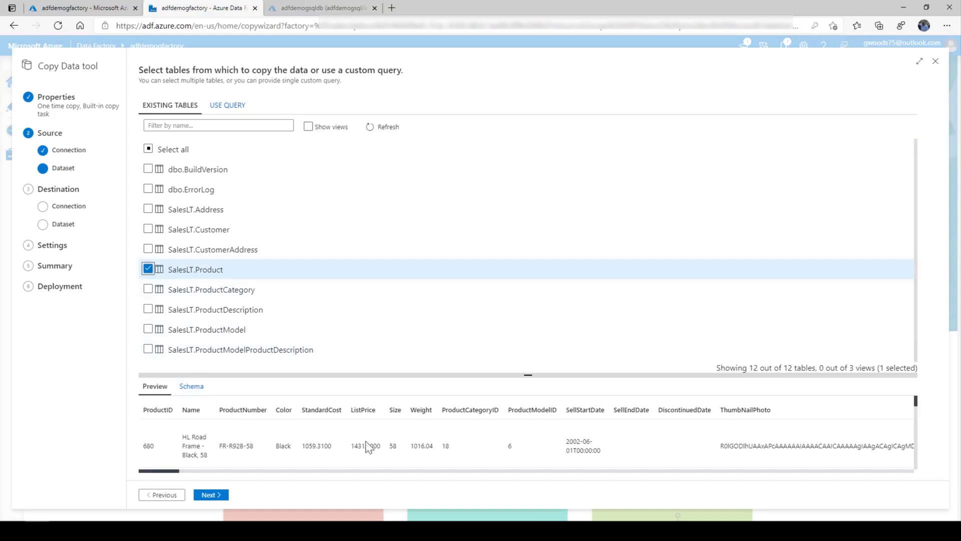
pyautogui.click(219, 496)
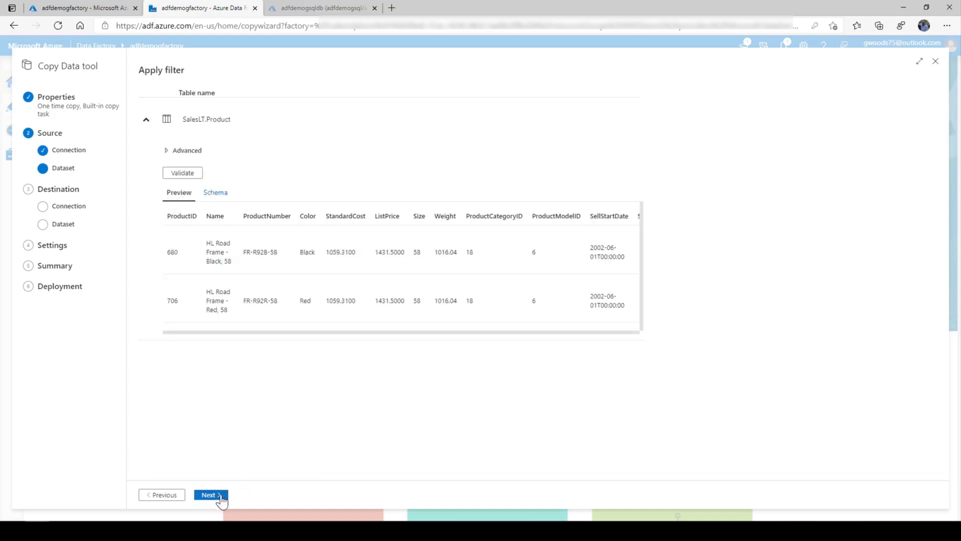
# Keep the source unfiltered, start a new destination connection of type Azure Blob Storage, and name it AzureBlobStorageDestination
pyautogui.click(221, 495)
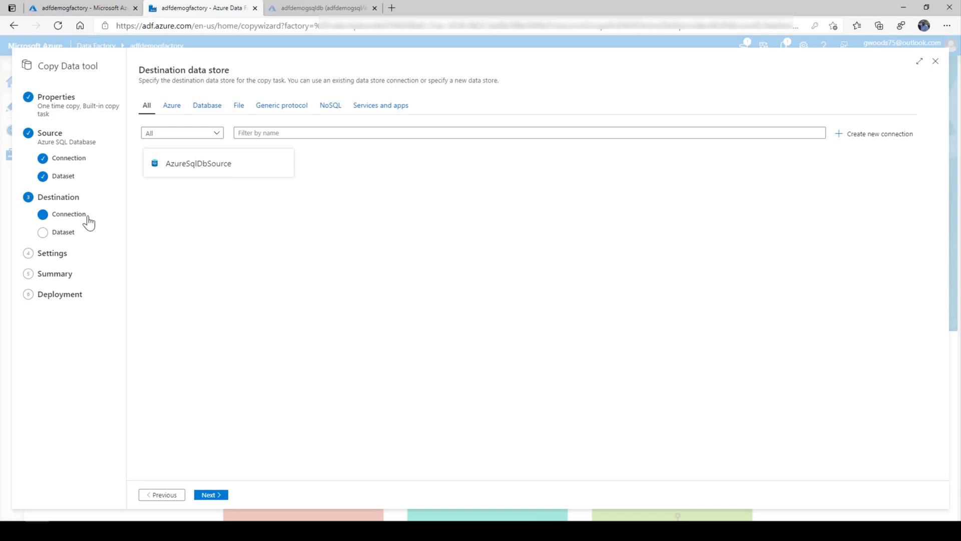
pyautogui.click(870, 139)
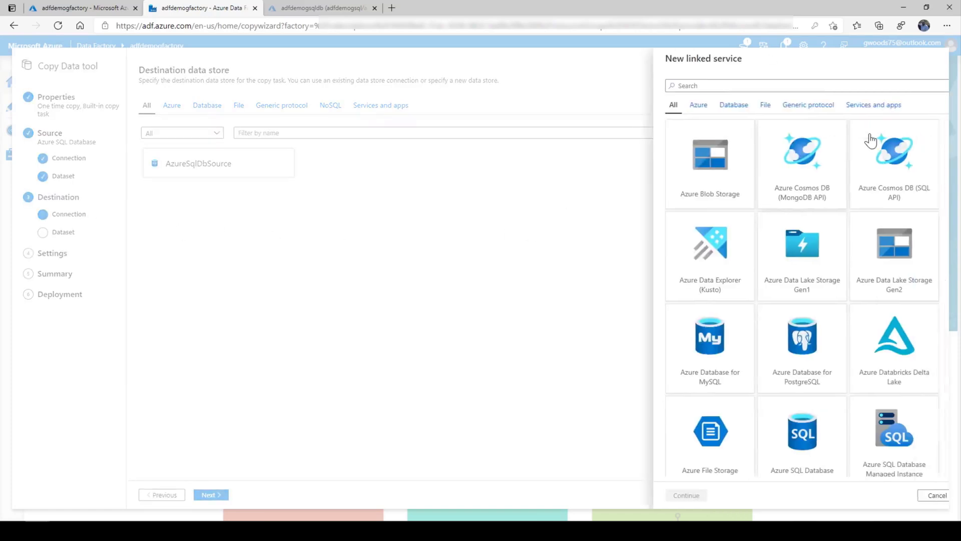
pyautogui.click(701, 165)
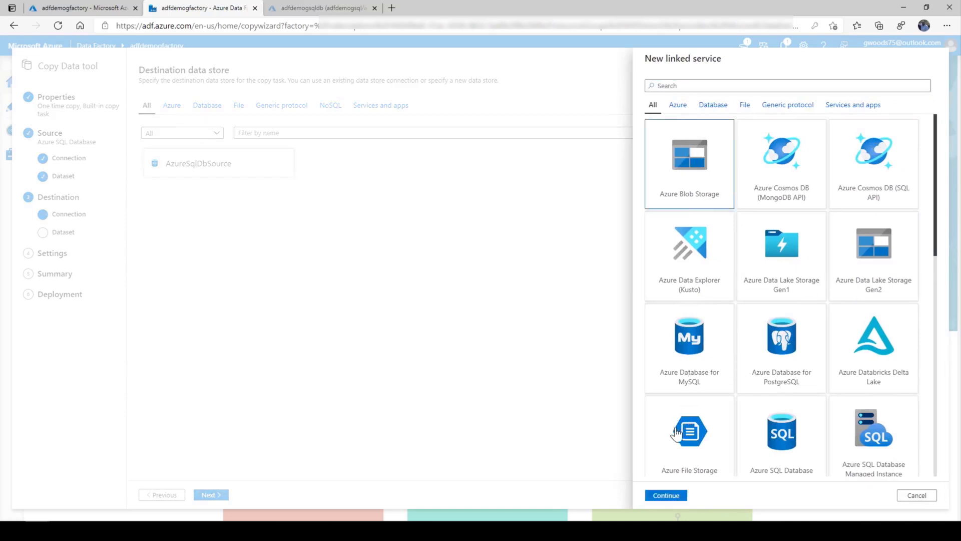
pyautogui.click(676, 496)
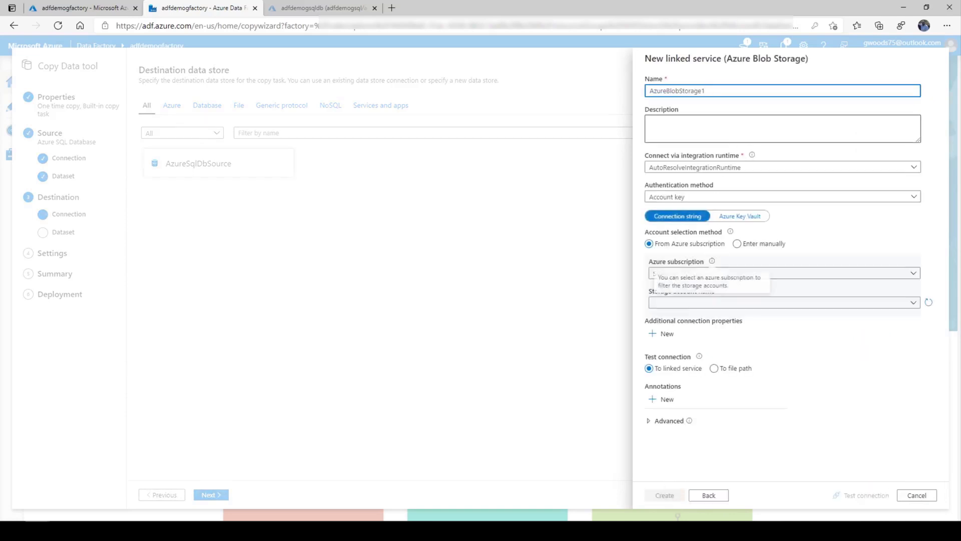
pyautogui.press('BackSpace')
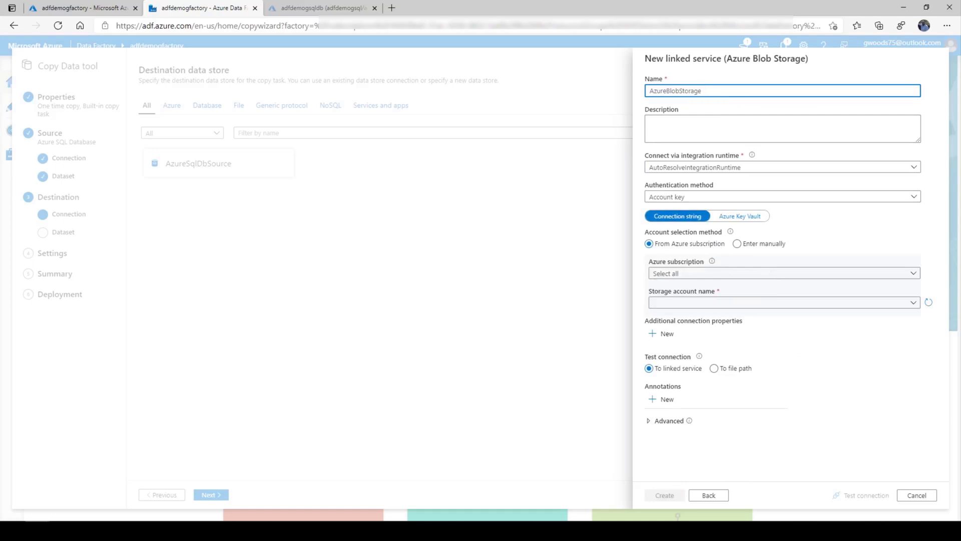
pyautogui.write('Destination')
# Point the linked service to the Visual Studio Enterprise Subscription and storage account adfdemogstrg, test the connection, and create it
pyautogui.click(686, 274)
pyautogui.click(679, 303)
pyautogui.click(679, 304)
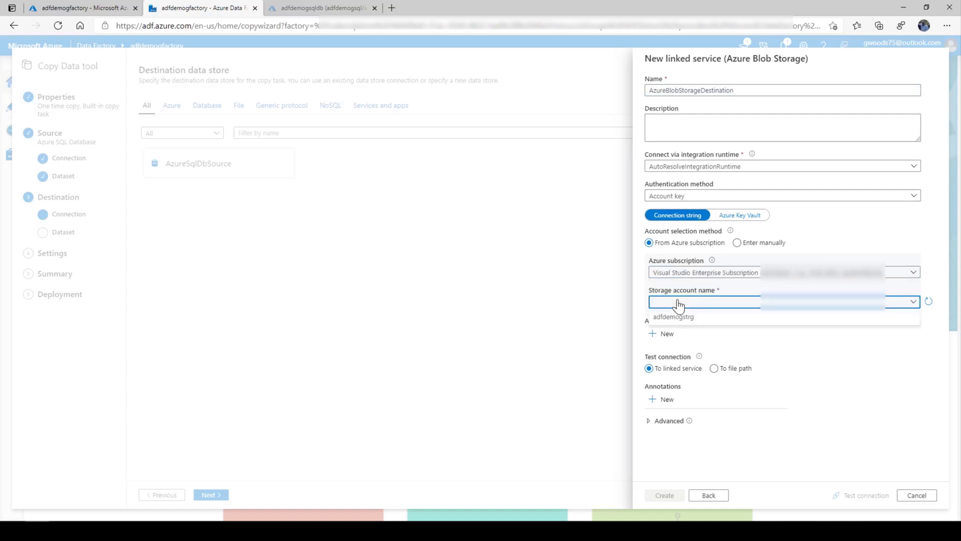
pyautogui.click(678, 315)
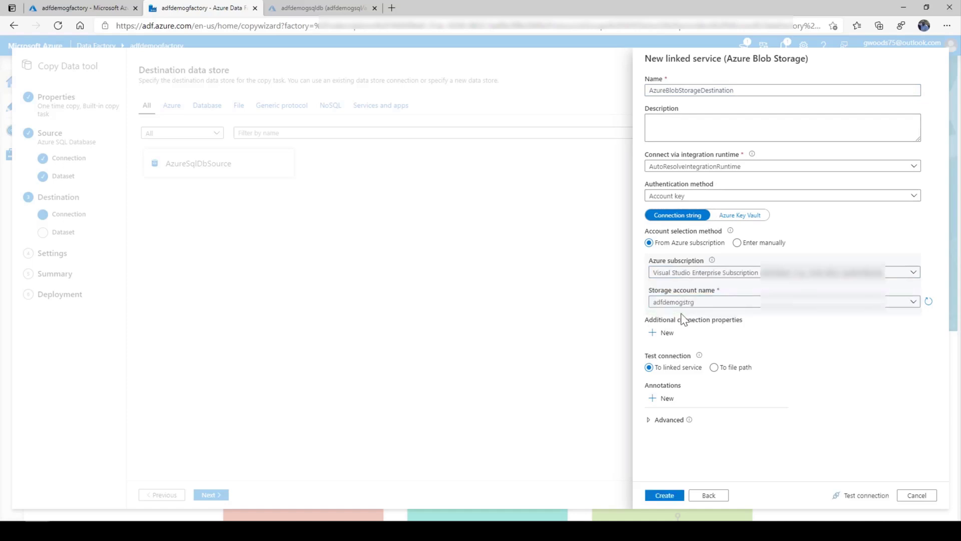
pyautogui.click(867, 494)
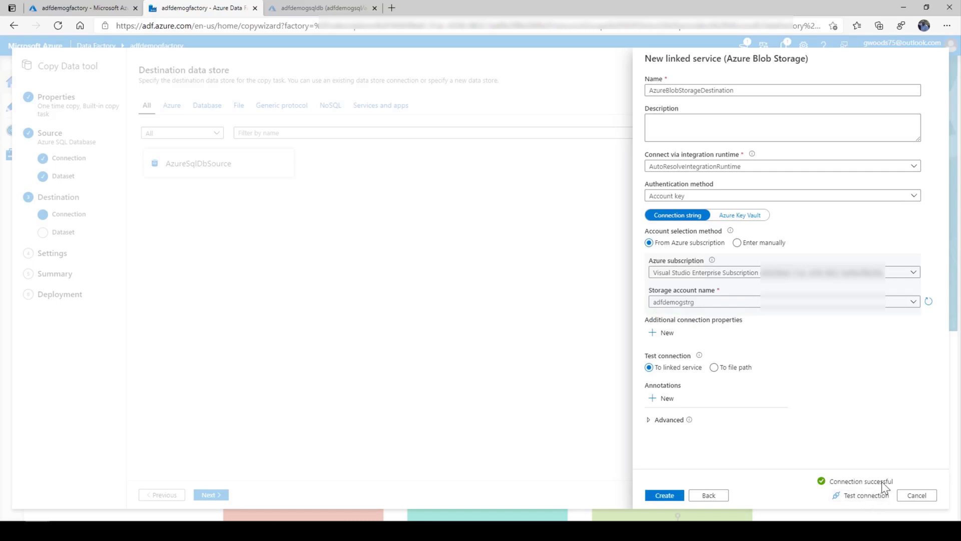
pyautogui.click(663, 496)
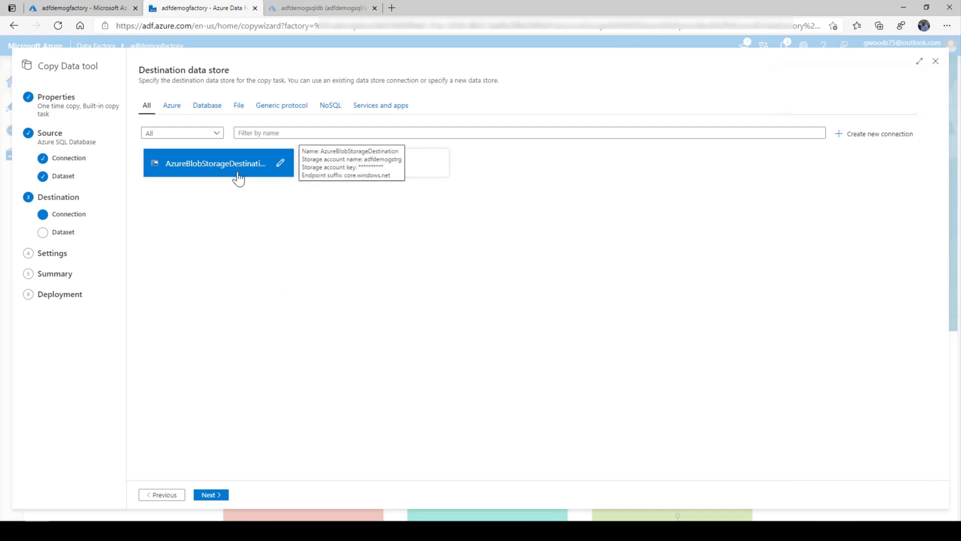
# Use AzureBlobStorageDestination as the destination and set the output to the demotable folder with the file name products.csv
pyautogui.click(211, 494)
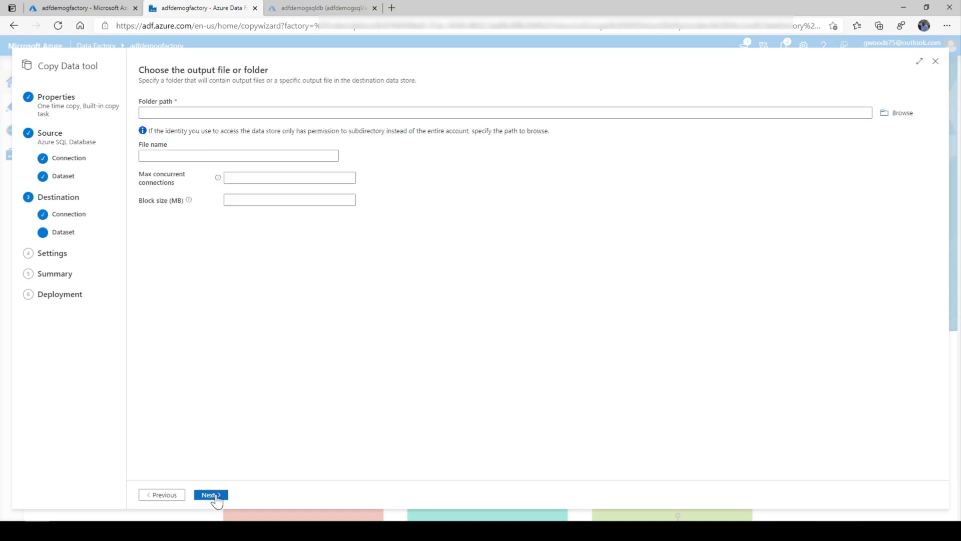
pyautogui.click(901, 114)
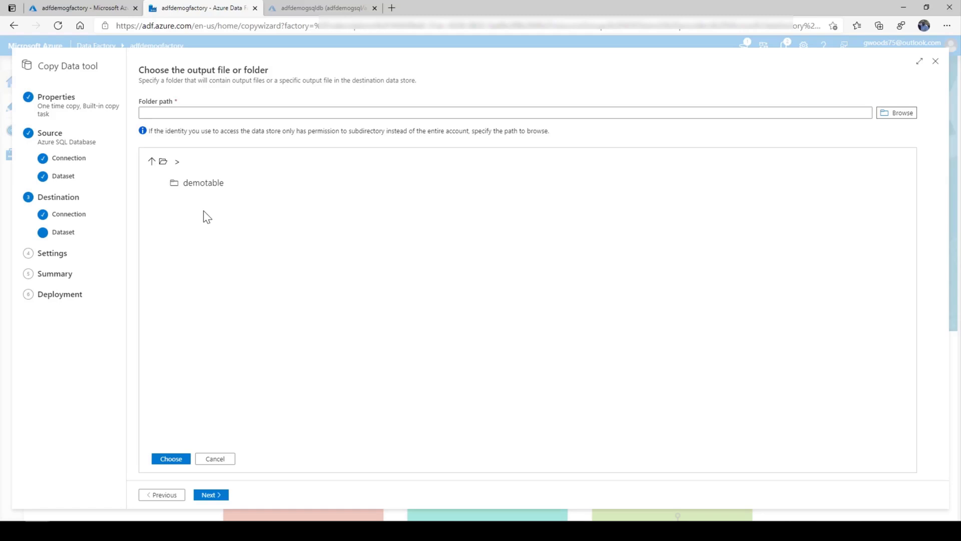
pyautogui.click(209, 184)
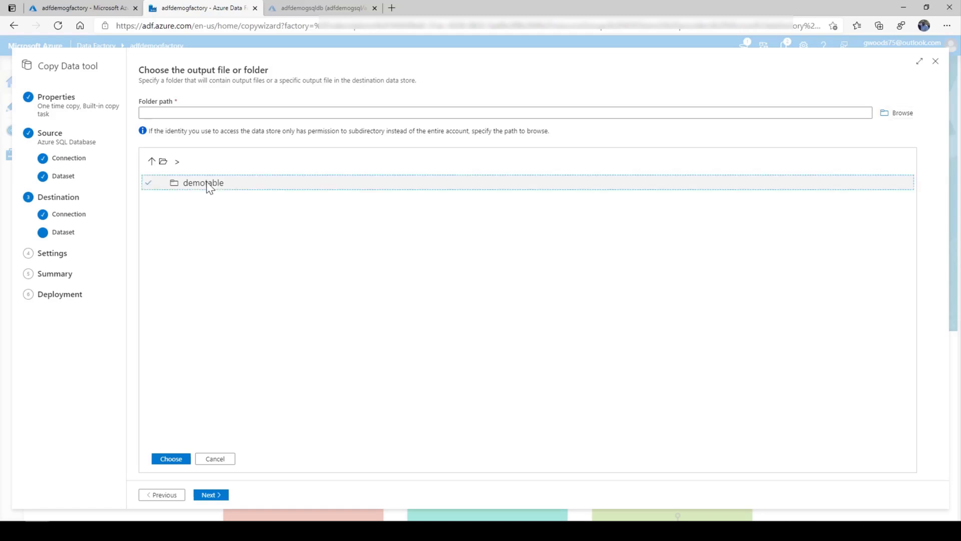
pyautogui.click(171, 458)
pyautogui.click(178, 156)
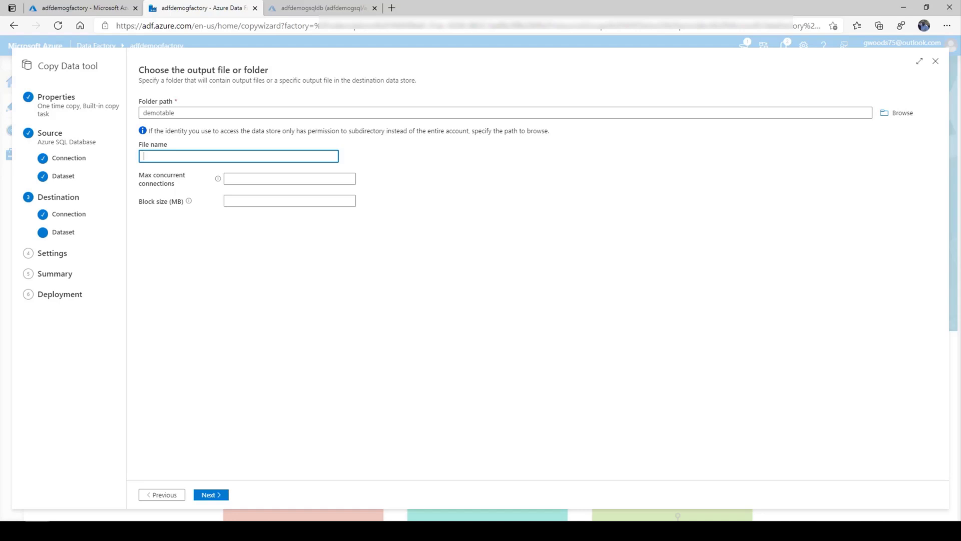
pyautogui.write('products.csv')
pyautogui.click(209, 494)
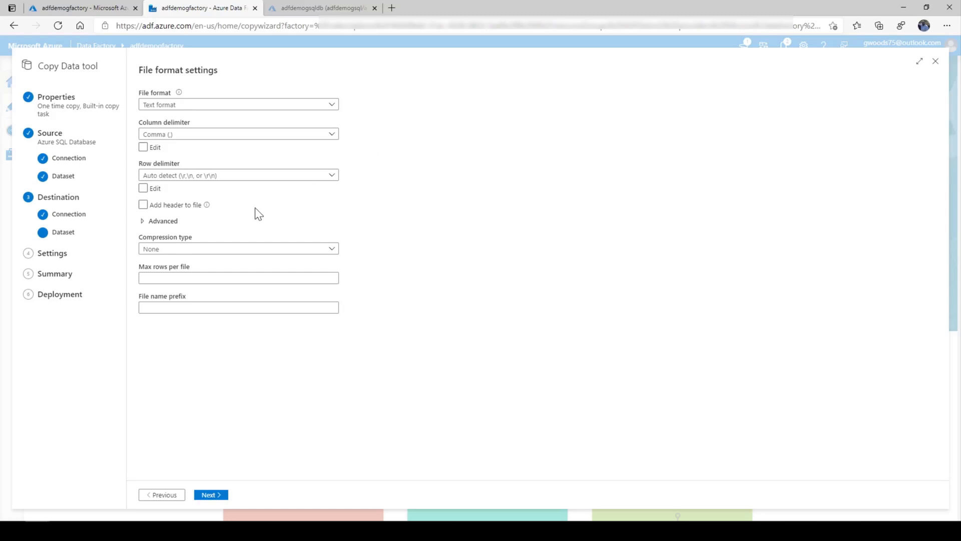
# Add a header to the output file, keep the other default settings, then deploy the copy pipeline and close the Copy Data tool
pyautogui.click(144, 207)
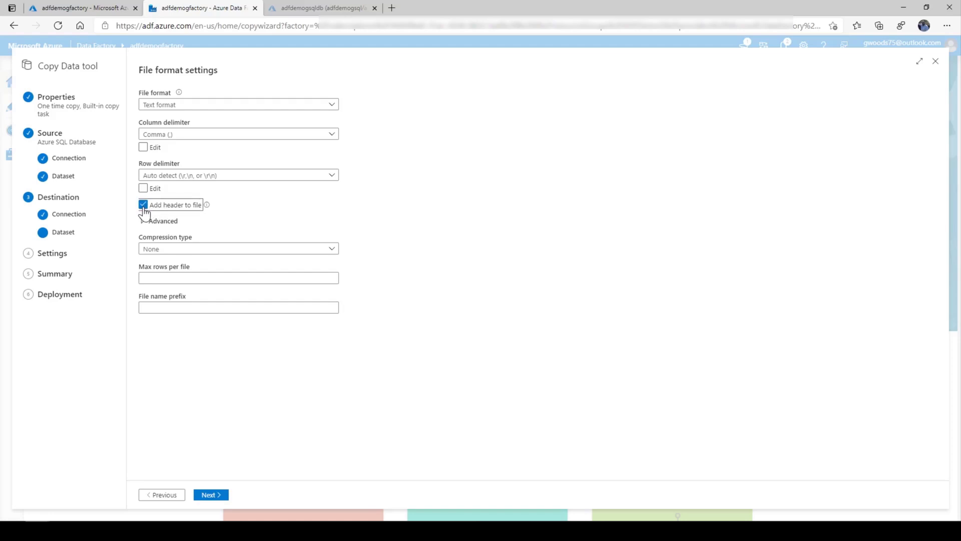
pyautogui.click(213, 495)
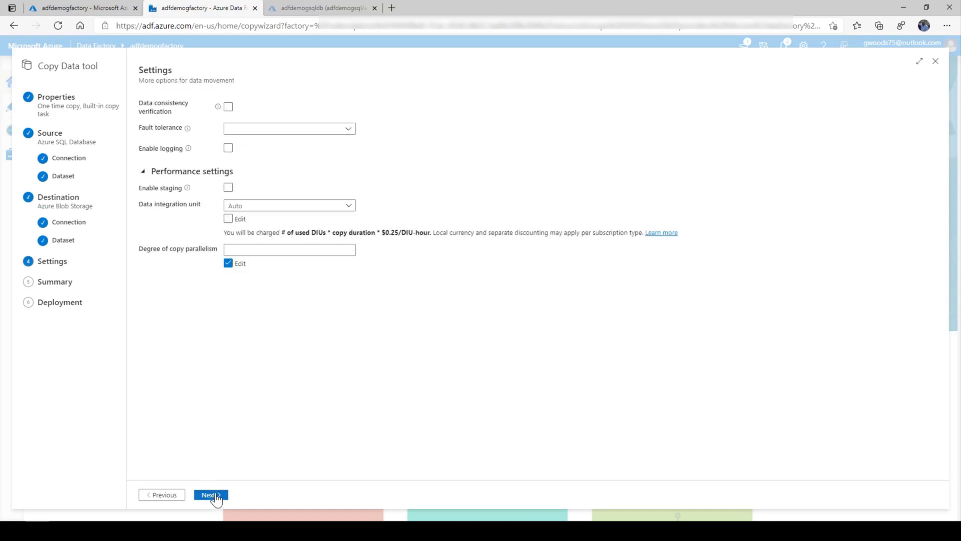
pyautogui.click(213, 494)
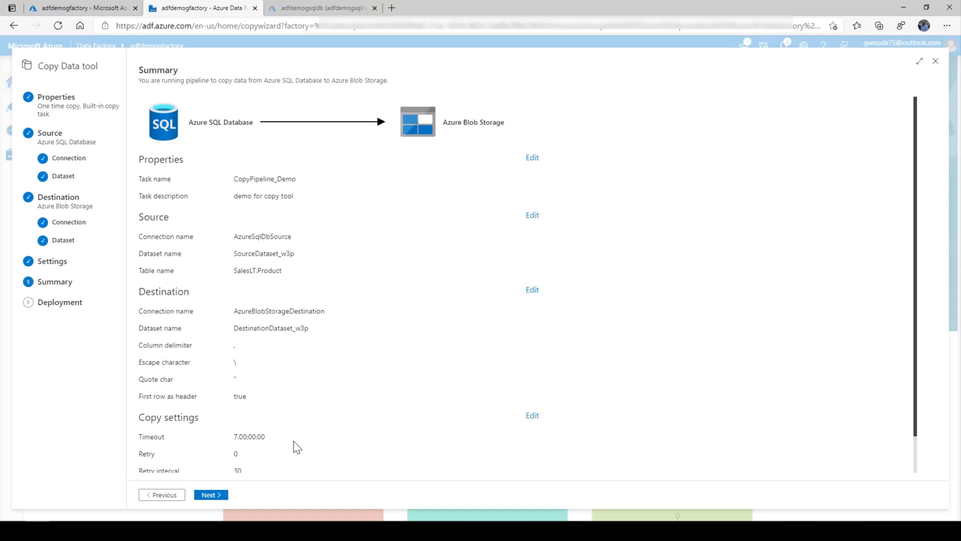
pyautogui.click(209, 494)
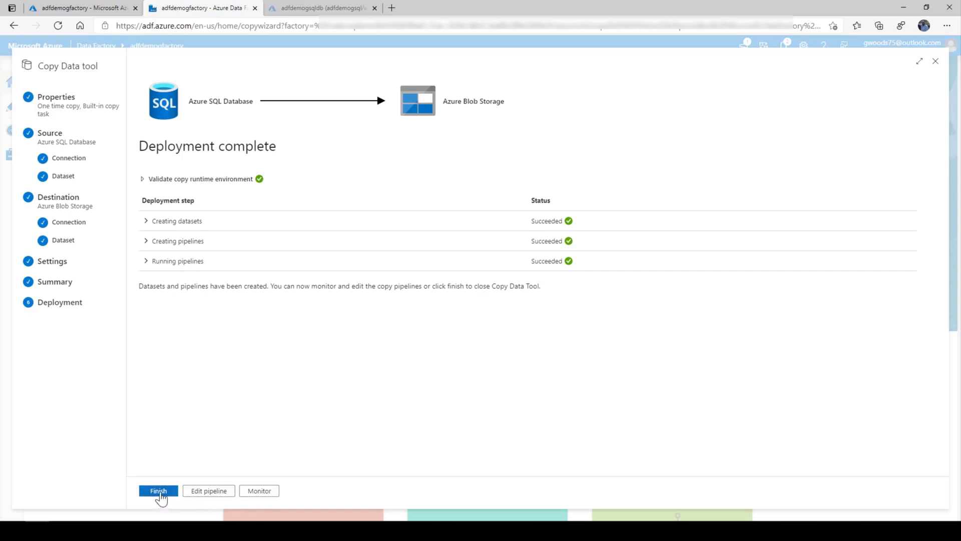
pyautogui.click(158, 491)
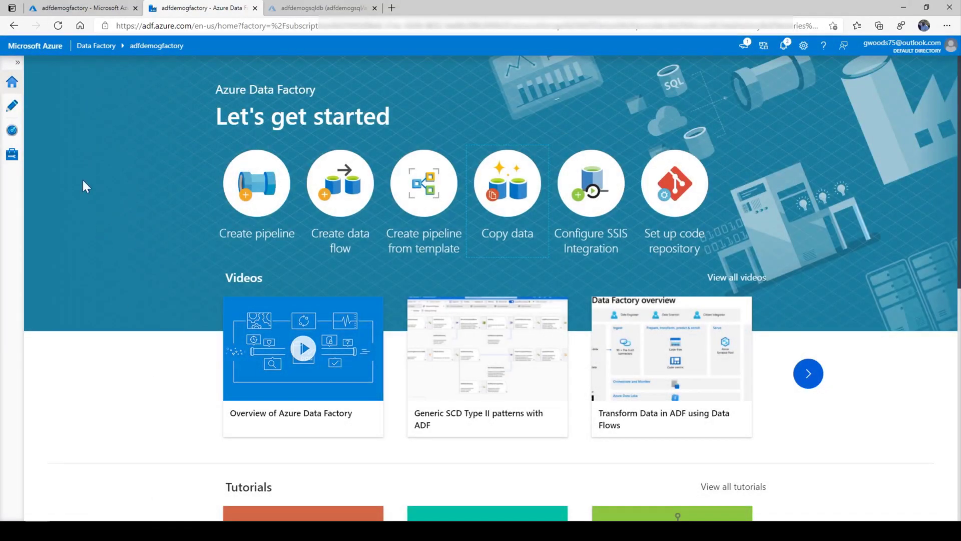
# Open the factory's authoring view and expand the pipelines and datasets to examine the deployed resources
pyautogui.click(11, 110)
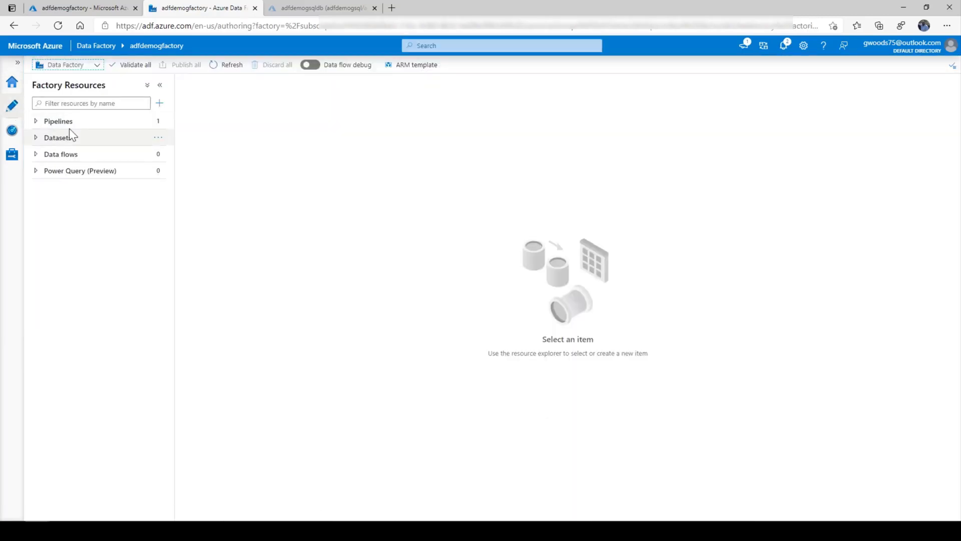
pyautogui.click(69, 129)
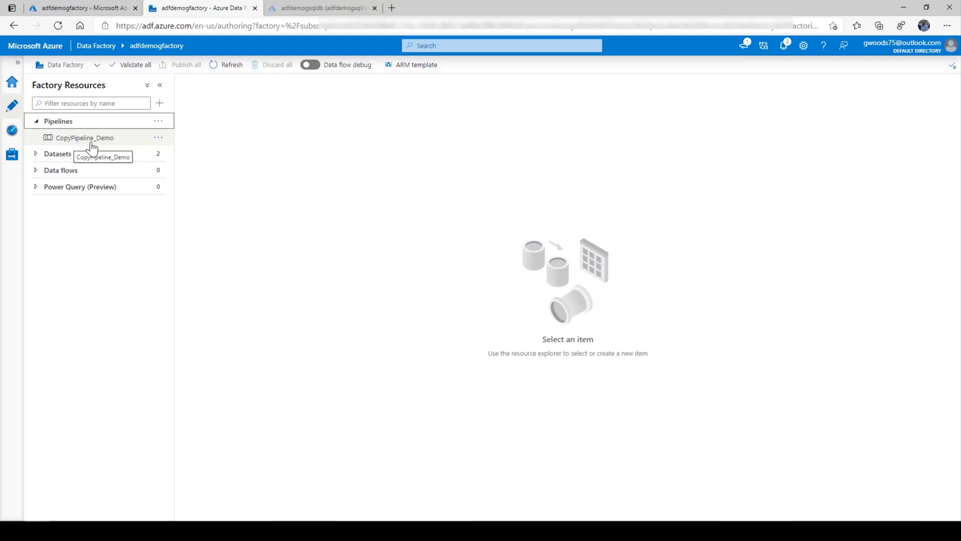
pyautogui.click(52, 155)
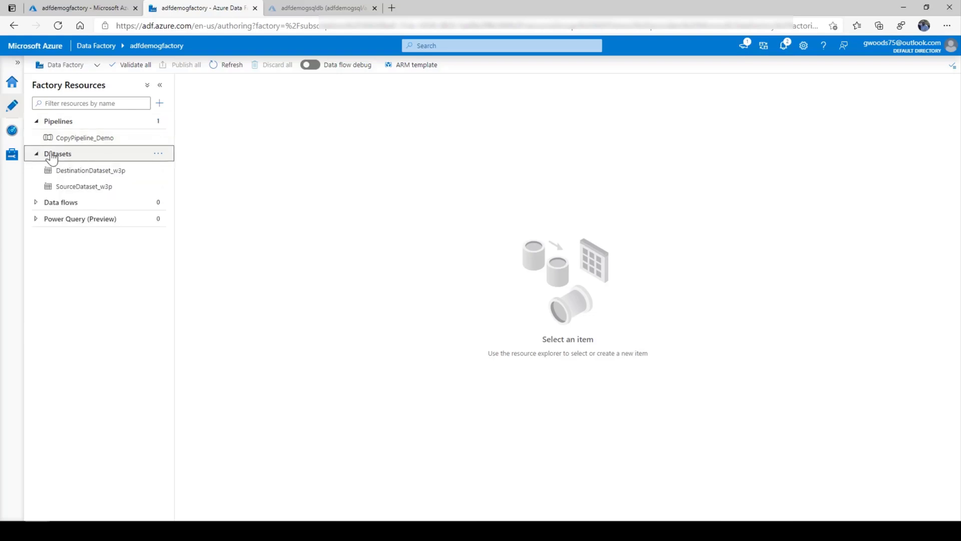